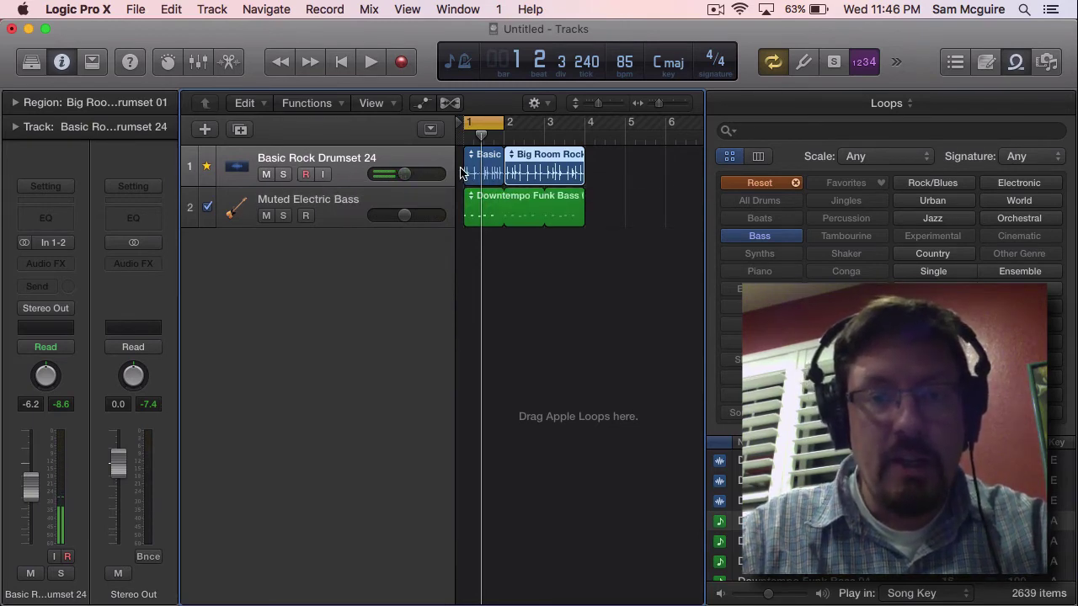
# - Mute the Muted Electric Bass track and play the drum loop cycling over bar 1
pyautogui.click(266, 215)
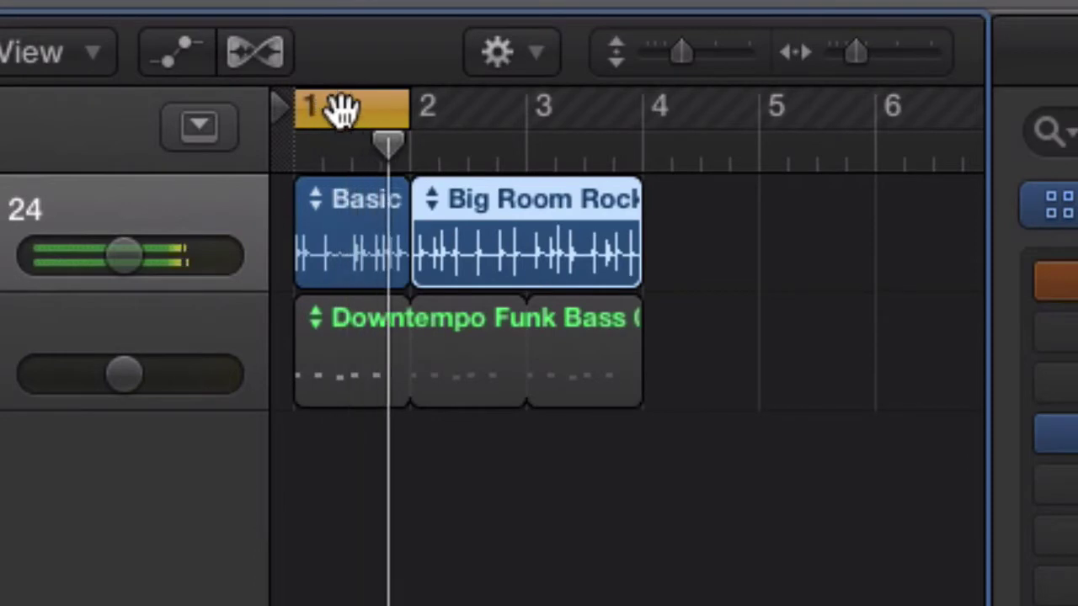
pyautogui.moveTo(341, 107); pyautogui.dragTo(465, 98)
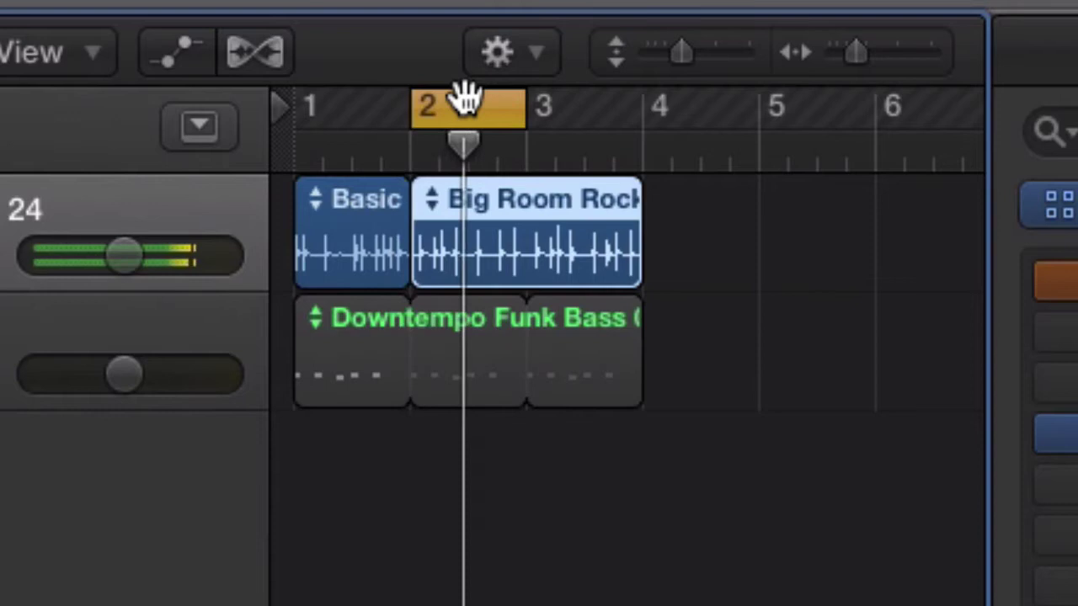
pyautogui.press('space')
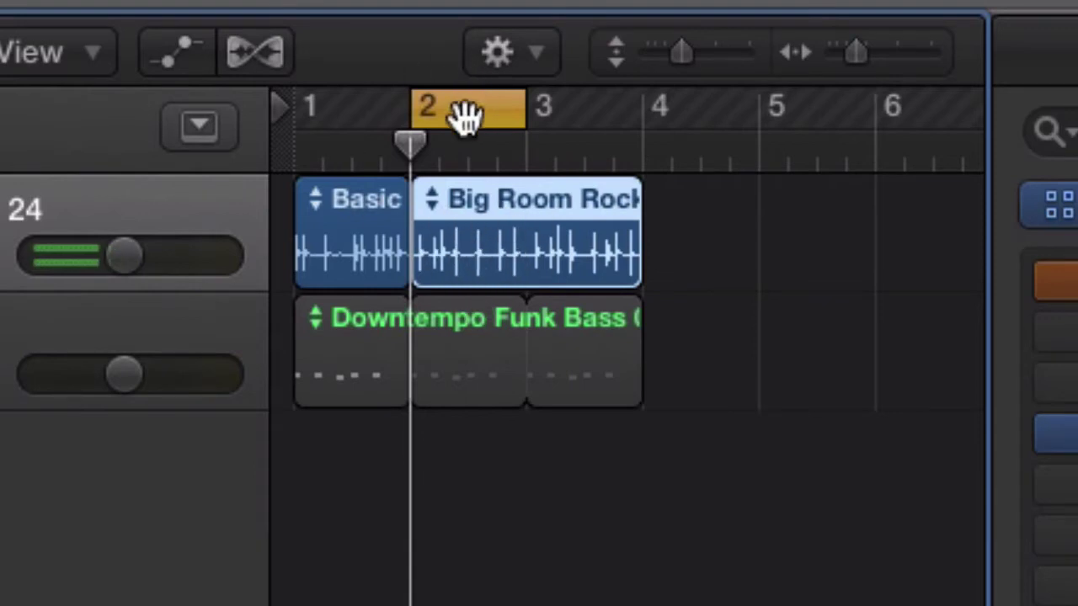
pyautogui.moveTo(464, 115); pyautogui.dragTo(339, 113)
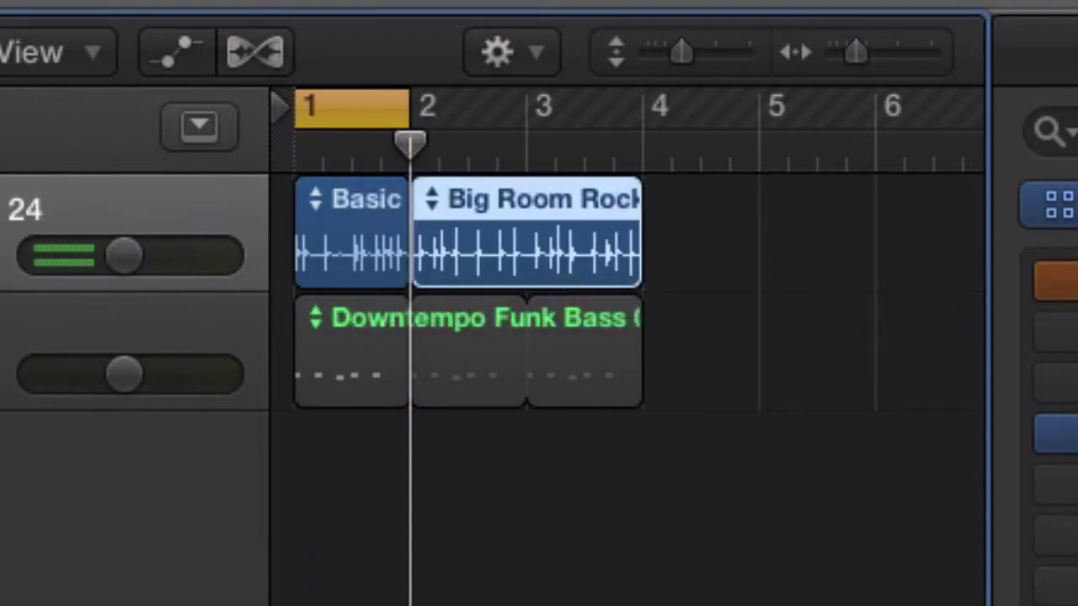
# - Insert a stereo Dynamics > Enveloper on the Basic Rock Drumset 24 channel and center its window
pyautogui.click(62, 178)
pyautogui.moveTo(85, 337)
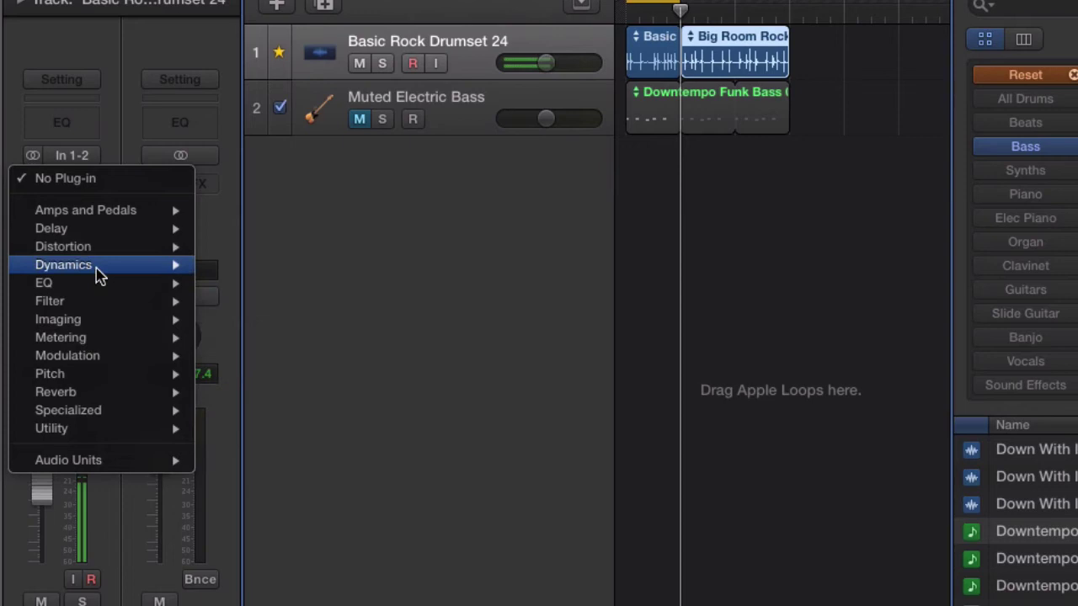
pyautogui.moveTo(99, 266)
pyautogui.moveTo(285, 323)
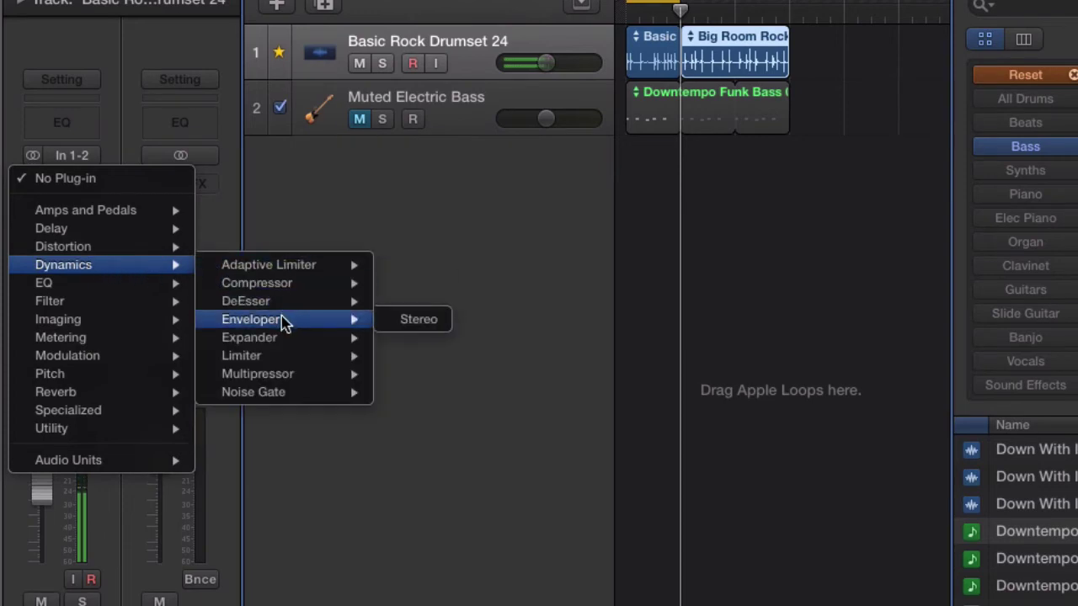
pyautogui.click(418, 319)
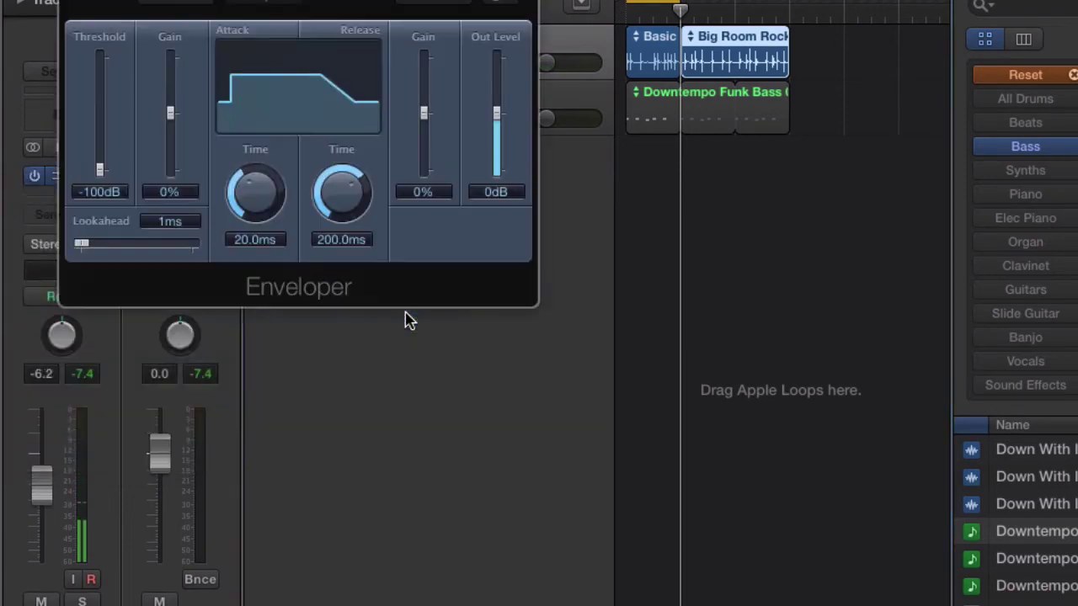
pyautogui.moveTo(240, 1); pyautogui.dragTo(549, 59)
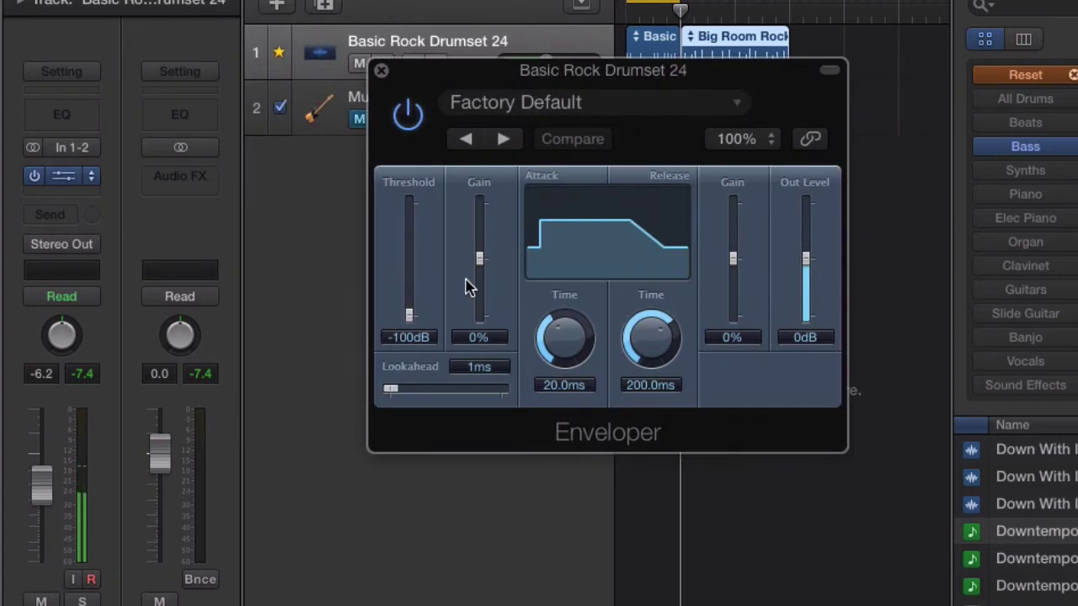
pyautogui.moveTo(479, 264)
pyautogui.mouseDown()
pyautogui.moveTo(479, 204)
pyautogui.moveTo(480, 282)
pyautogui.moveTo(480, 267)
pyautogui.mouseUp()
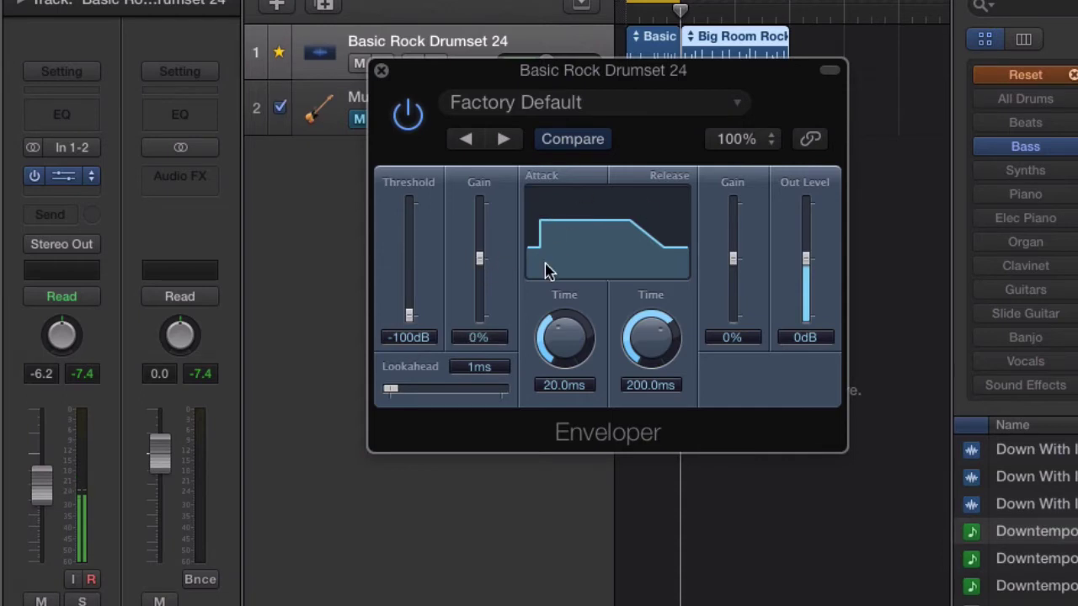
# - Load the Room Killer preset into the drum track's Enveloper
pyautogui.click(587, 105)
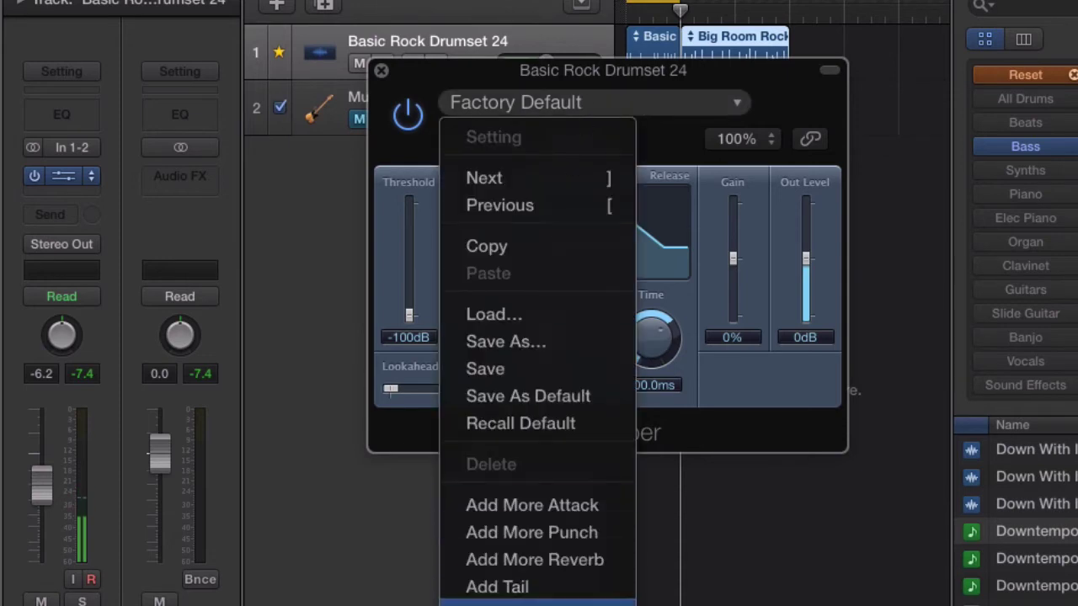
pyautogui.click(487, 87)
pyautogui.moveTo(495, 59); pyautogui.dragTo(500, 0)
pyautogui.click(508, 4)
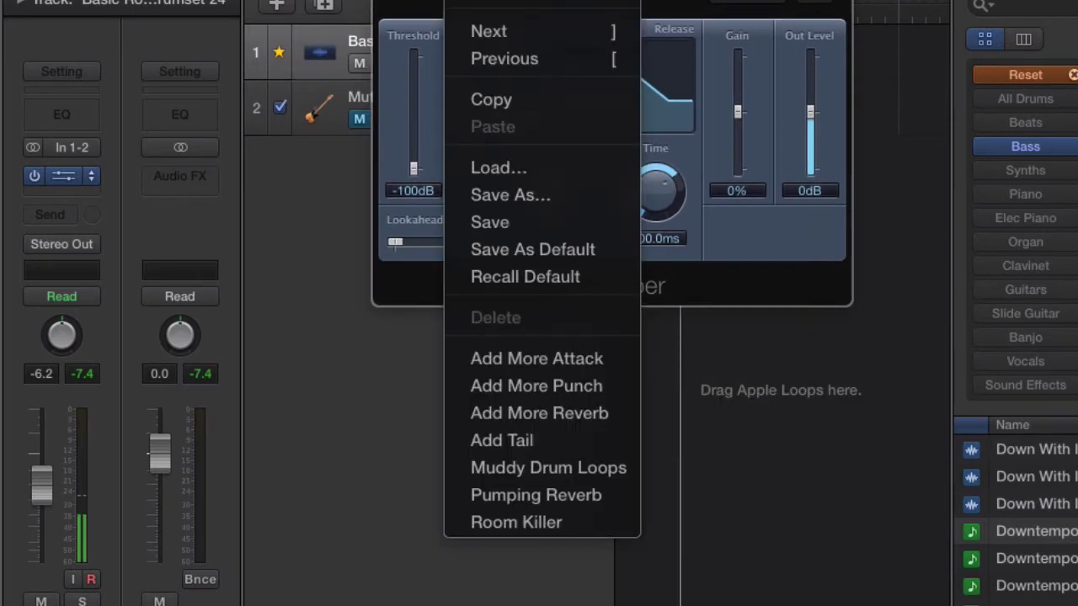
pyautogui.click(546, 526)
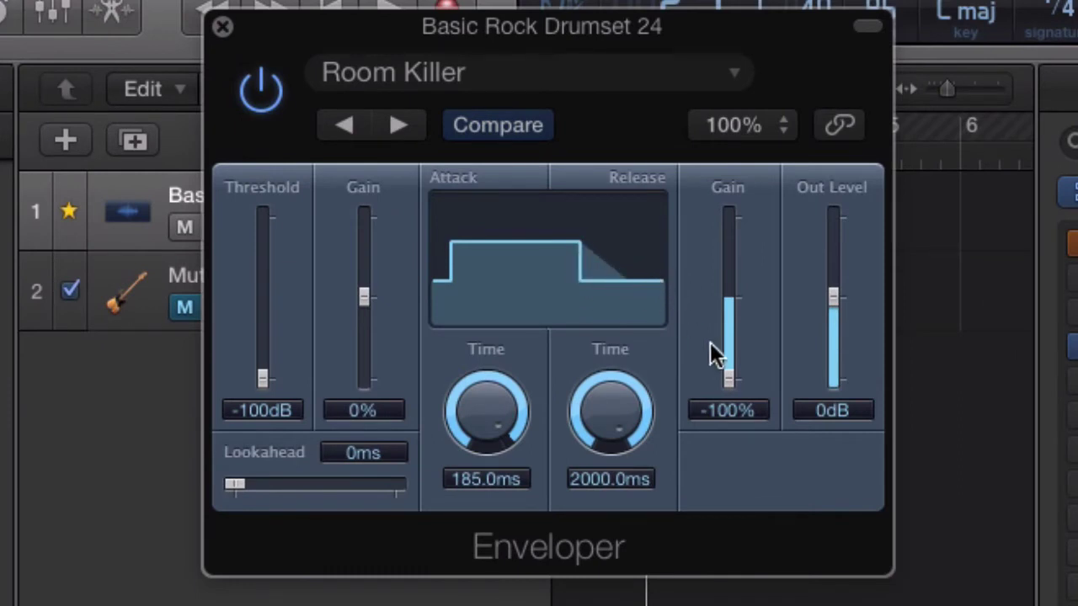
# - Audition the gain, threshold and release knobs, then set Attack Time to 200 ms
pyautogui.moveTo(730, 377)
pyautogui.mouseDown()
pyautogui.moveTo(729, 213)
pyautogui.moveTo(736, 370)
pyautogui.mouseUp()
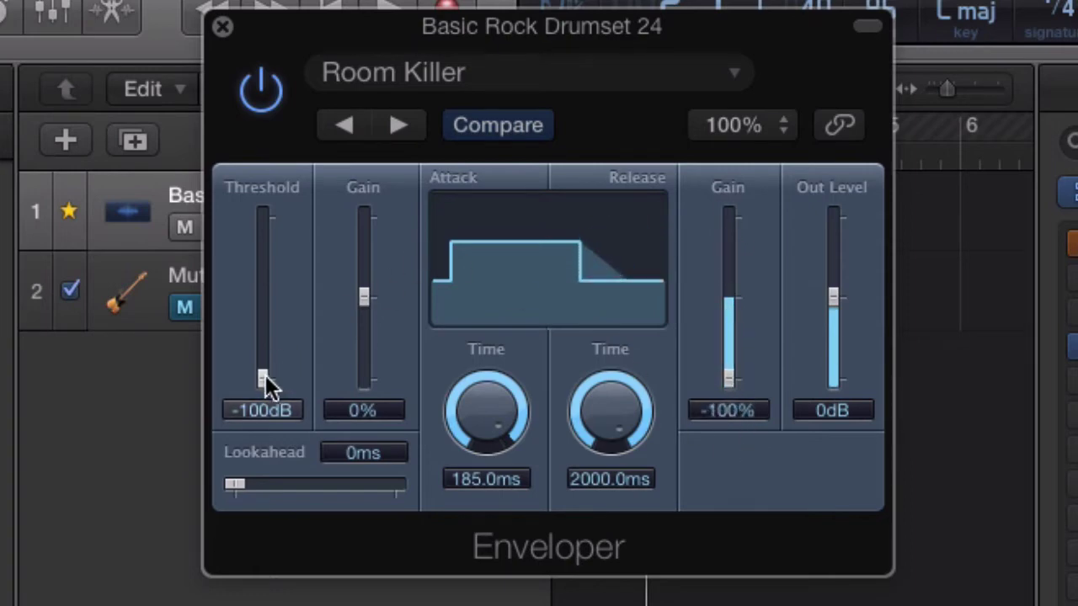
pyautogui.moveTo(263, 375); pyautogui.dragTo(257, 477)
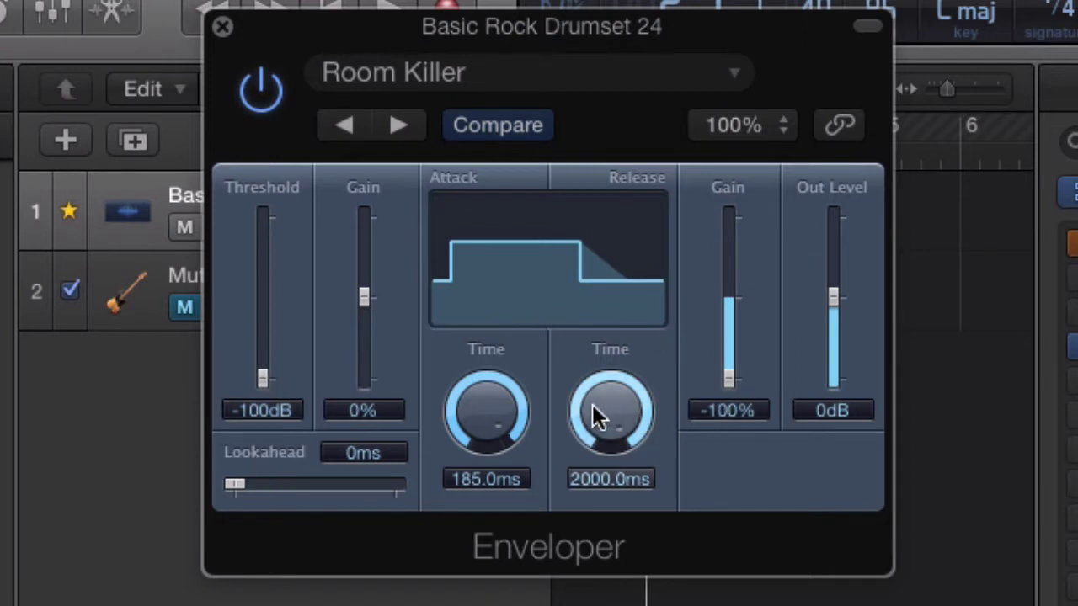
pyautogui.moveTo(612, 404); pyautogui.dragTo(585, 310)
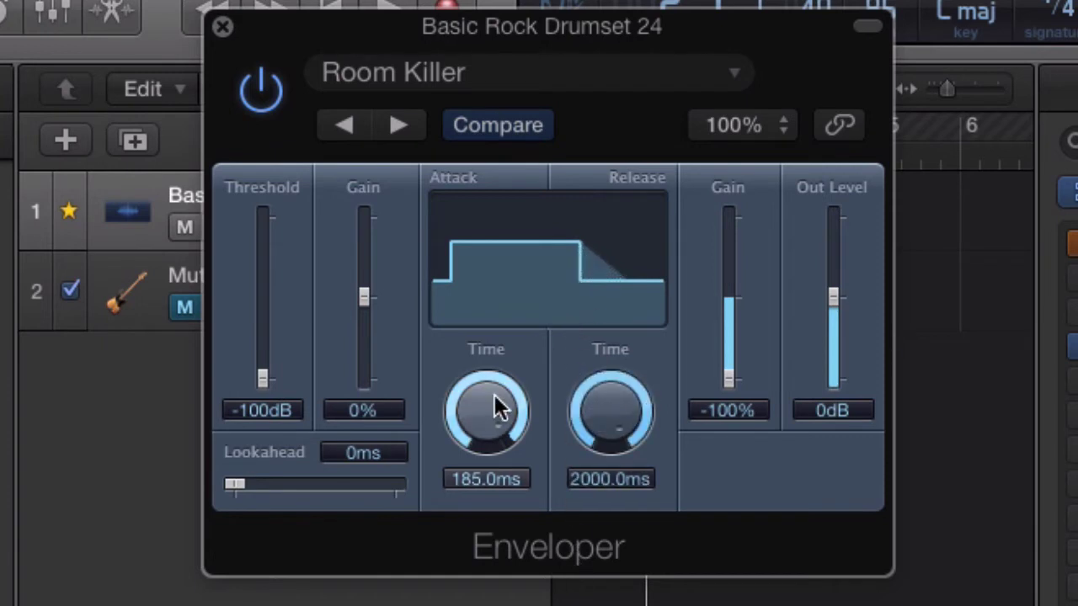
pyautogui.moveTo(498, 409); pyautogui.dragTo(485, 371)
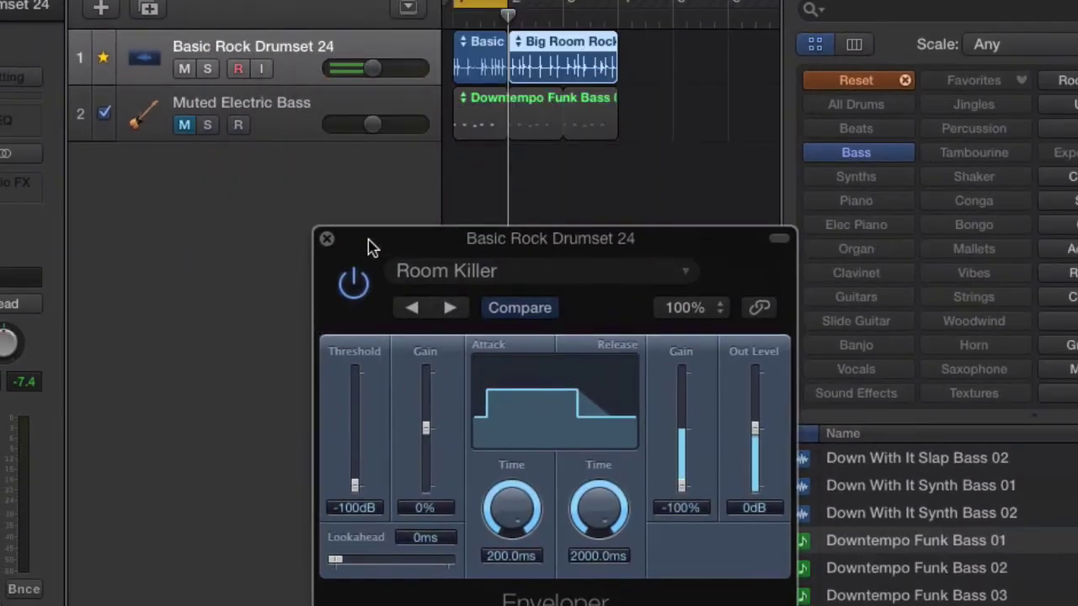
# - Try a 470 ms release time, then unmute the bass track
pyautogui.moveTo(391, 239); pyautogui.dragTo(350, 216)
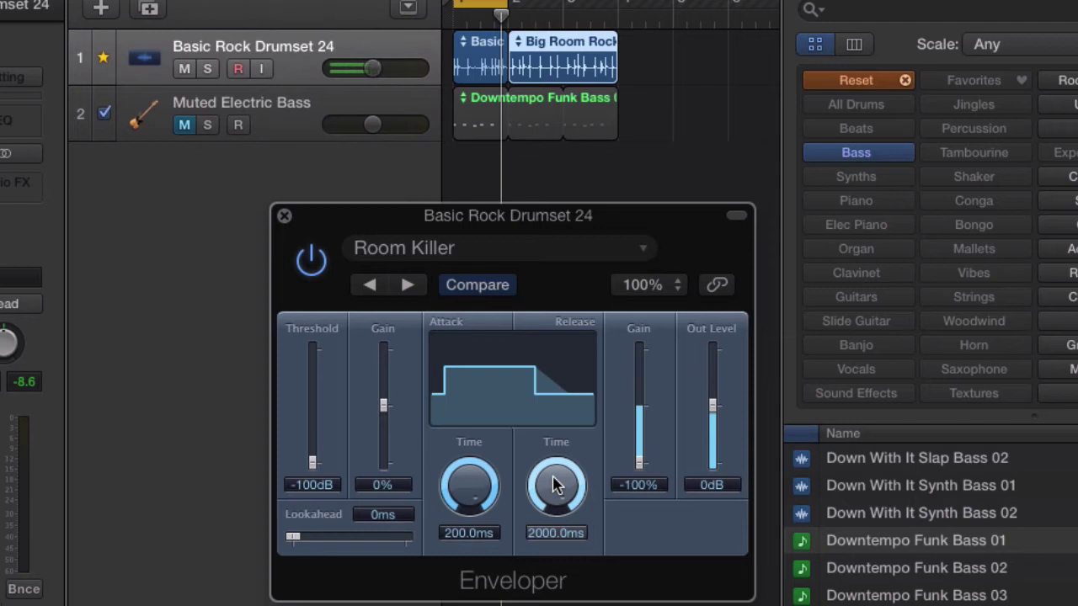
pyautogui.moveTo(555, 485)
pyautogui.mouseDown()
pyautogui.moveTo(558, 543)
pyautogui.moveTo(558, 474)
pyautogui.mouseUp()
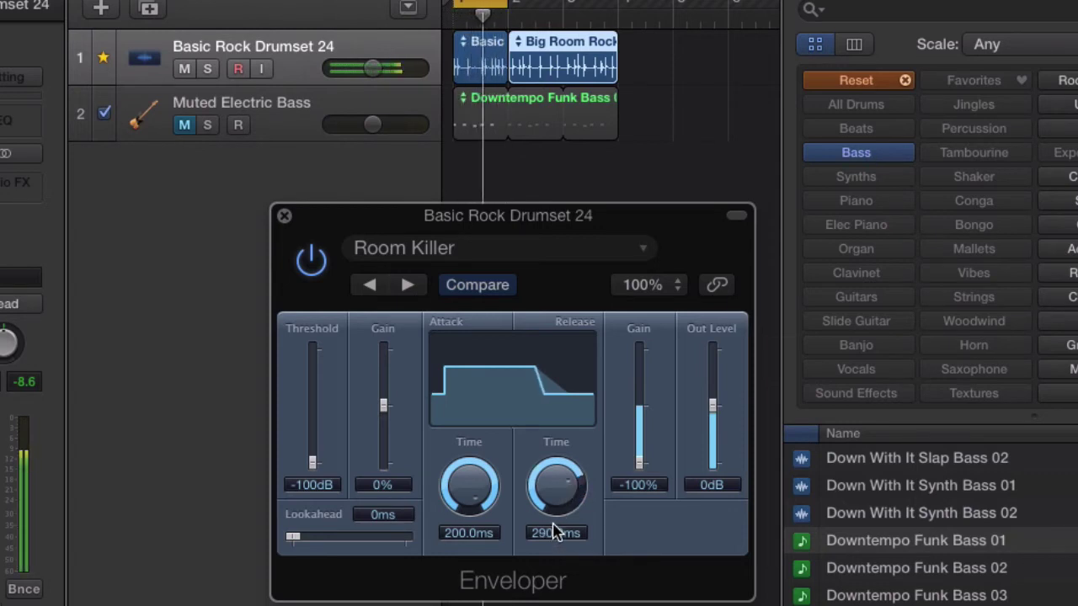
pyautogui.click(190, 126)
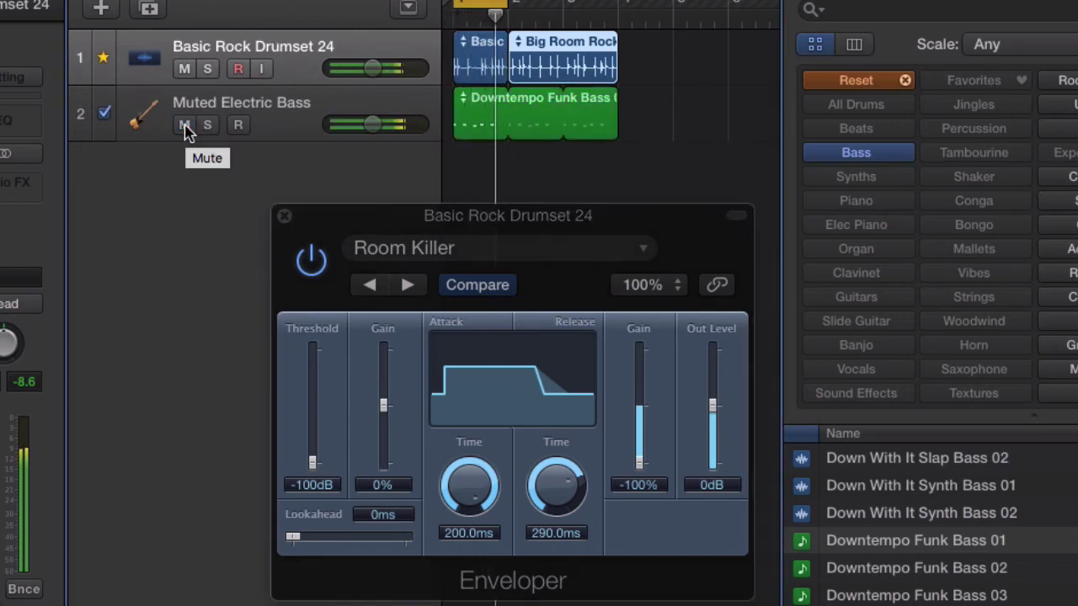
# - Compare the Enveloper bypassed and active, then raise Release Time to 2000 ms
pyautogui.click(310, 271)
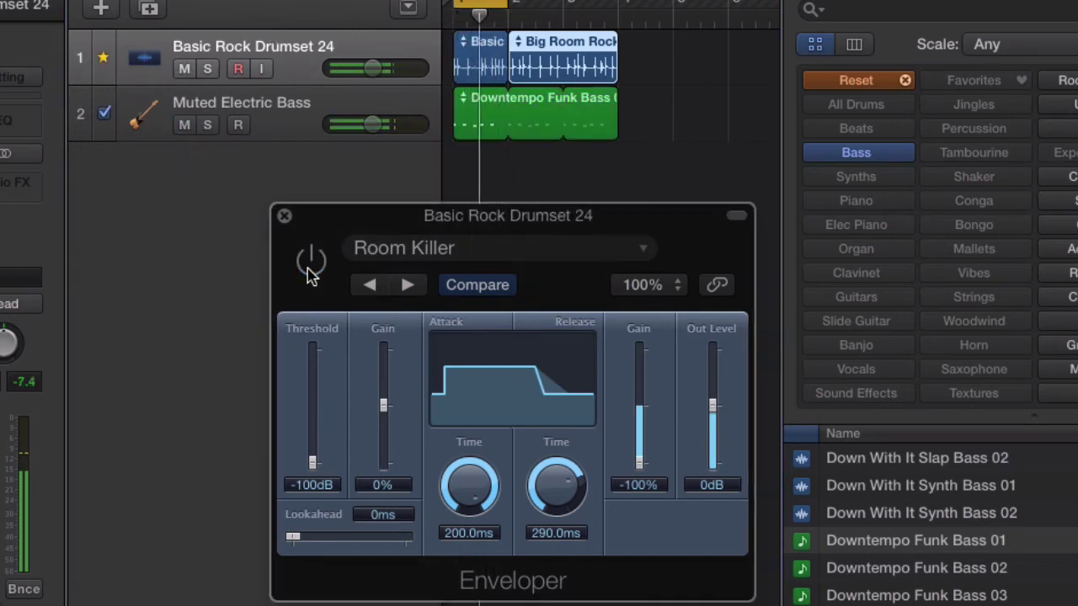
pyautogui.click(310, 271)
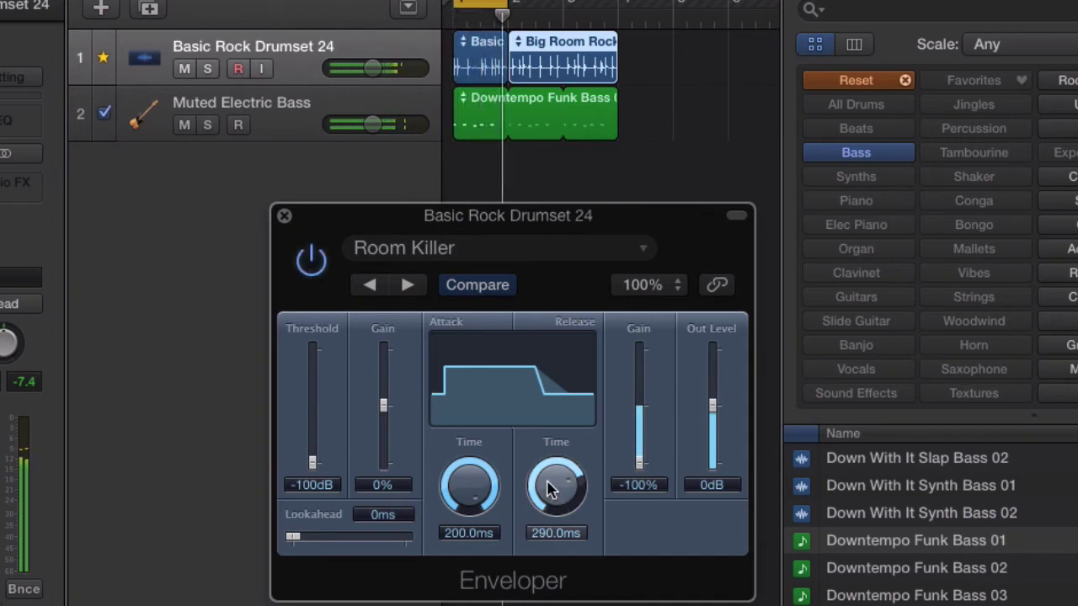
pyautogui.moveTo(548, 490); pyautogui.dragTo(551, 290)
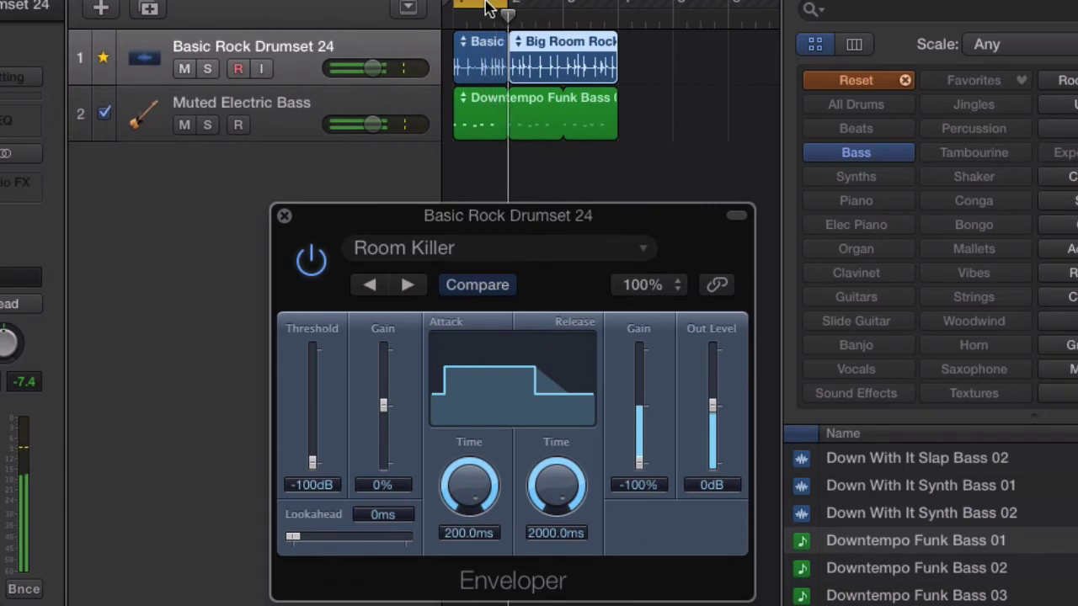
# - Loop bars 2–3, mute the bass, and compare the drums with the Enveloper bypassed and active
pyautogui.moveTo(486, 8); pyautogui.dragTo(543, 11)
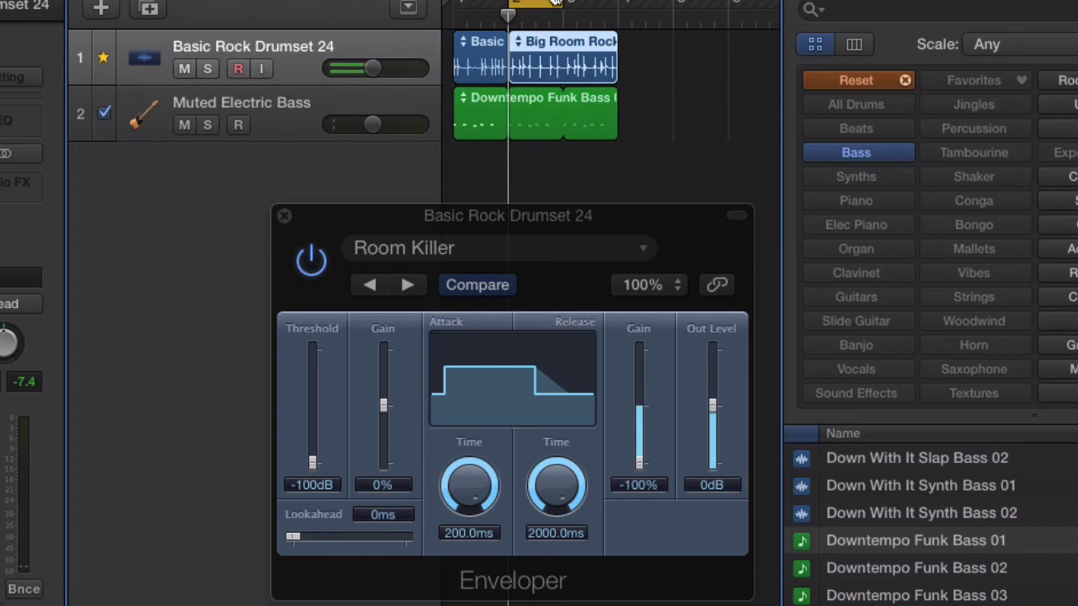
pyautogui.moveTo(560, 5); pyautogui.dragTo(617, 4)
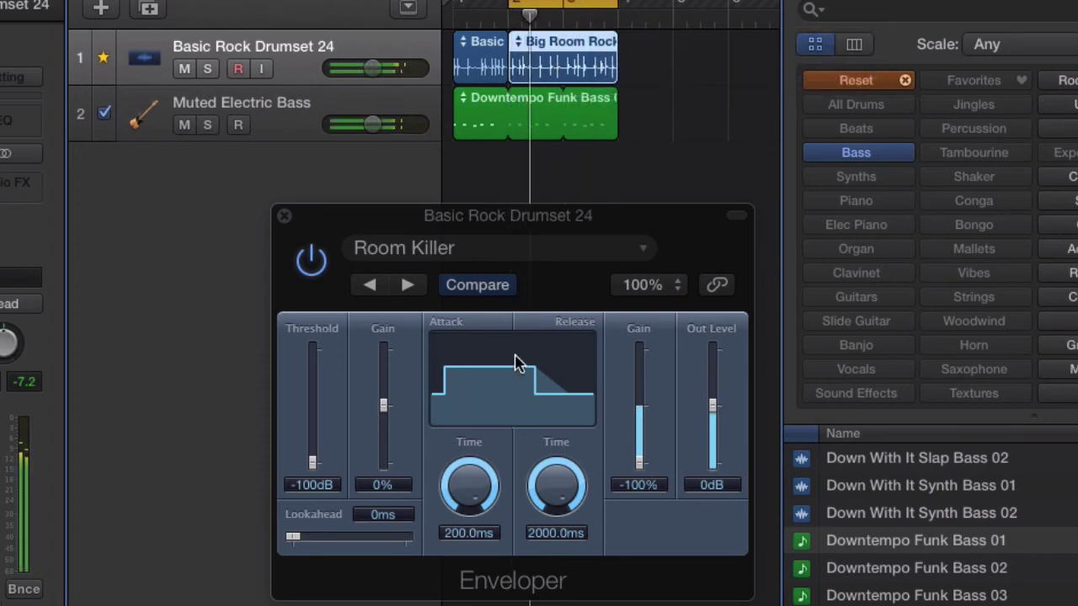
pyautogui.click(184, 125)
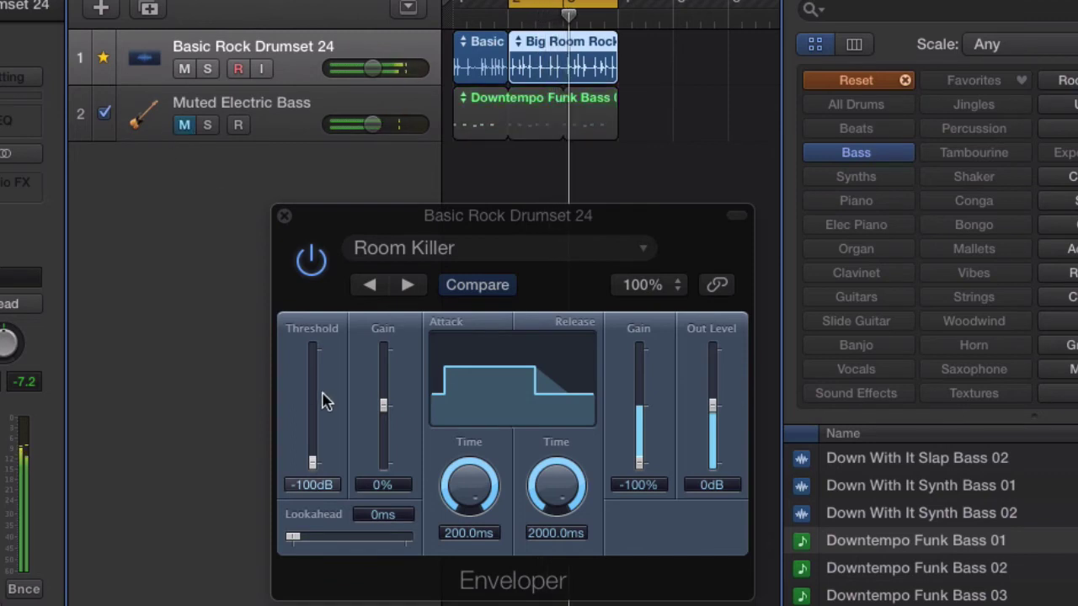
pyautogui.click(312, 260)
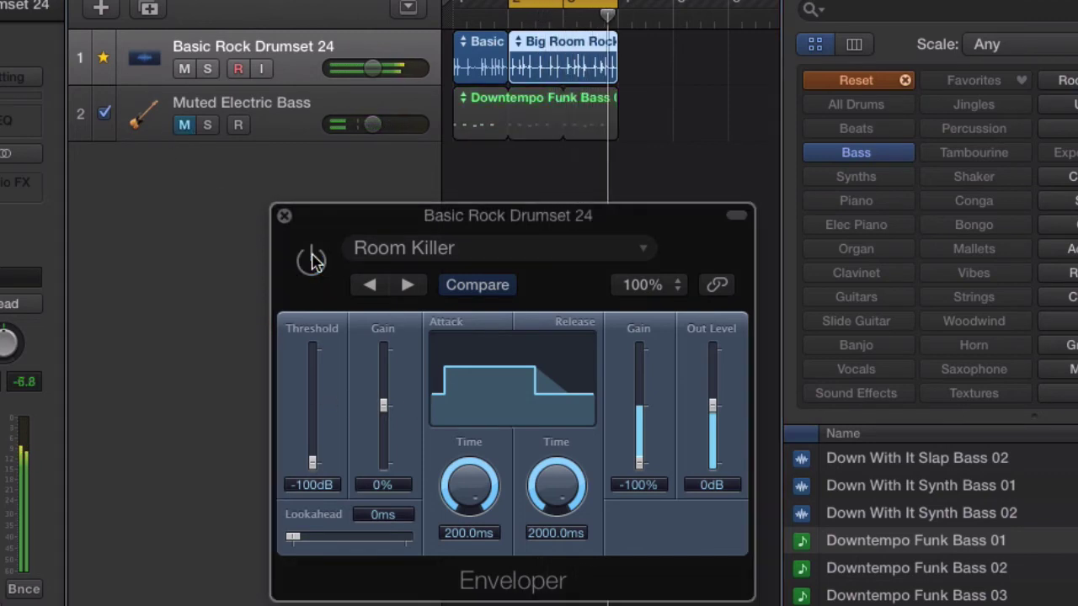
pyautogui.click(311, 260)
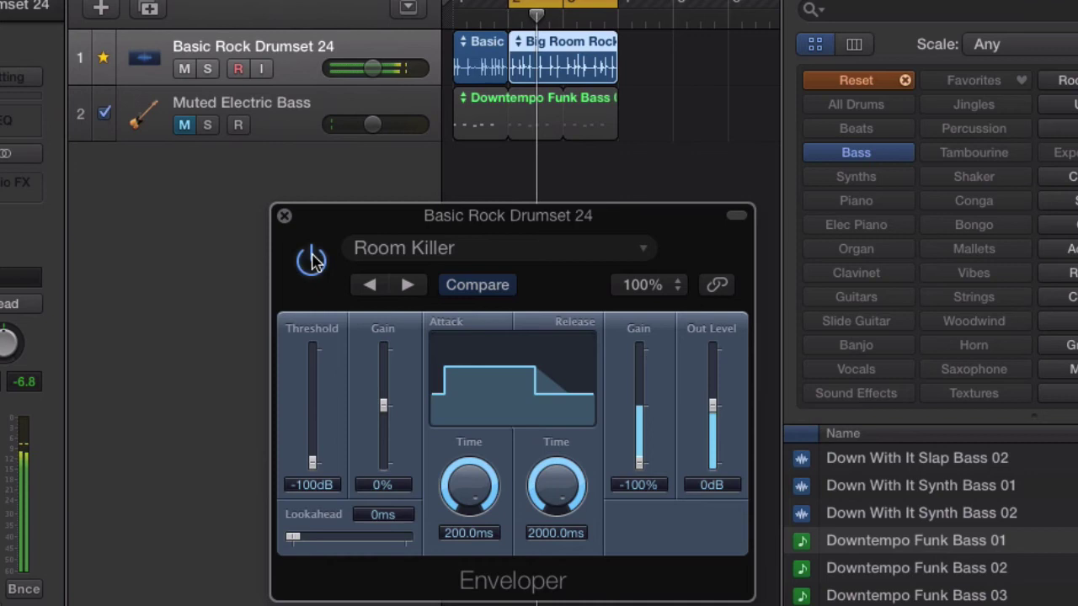
# - Set the Enveloper's release gain to -56% and Release Time to 700 ms
pyautogui.moveTo(558, 491); pyautogui.dragTo(563, 528)
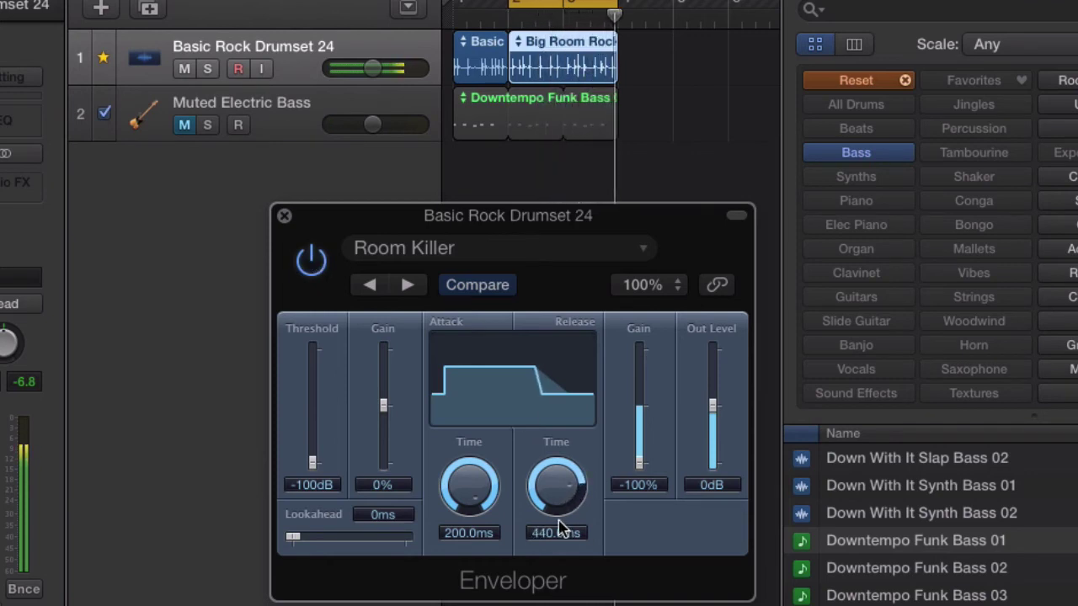
pyautogui.moveTo(549, 486); pyautogui.dragTo(549, 412)
pyautogui.moveTo(637, 438)
pyautogui.mouseDown()
pyautogui.moveTo(640, 459)
pyautogui.moveTo(640, 379)
pyautogui.moveTo(640, 448)
pyautogui.moveTo(640, 436)
pyautogui.mouseUp()
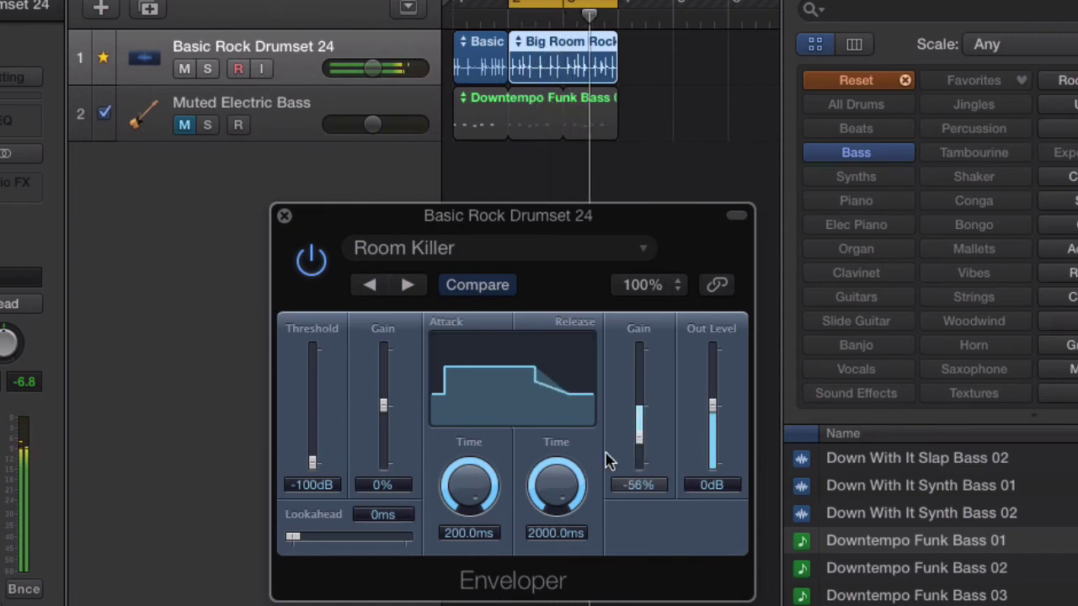
pyautogui.moveTo(563, 488); pyautogui.dragTo(564, 510)
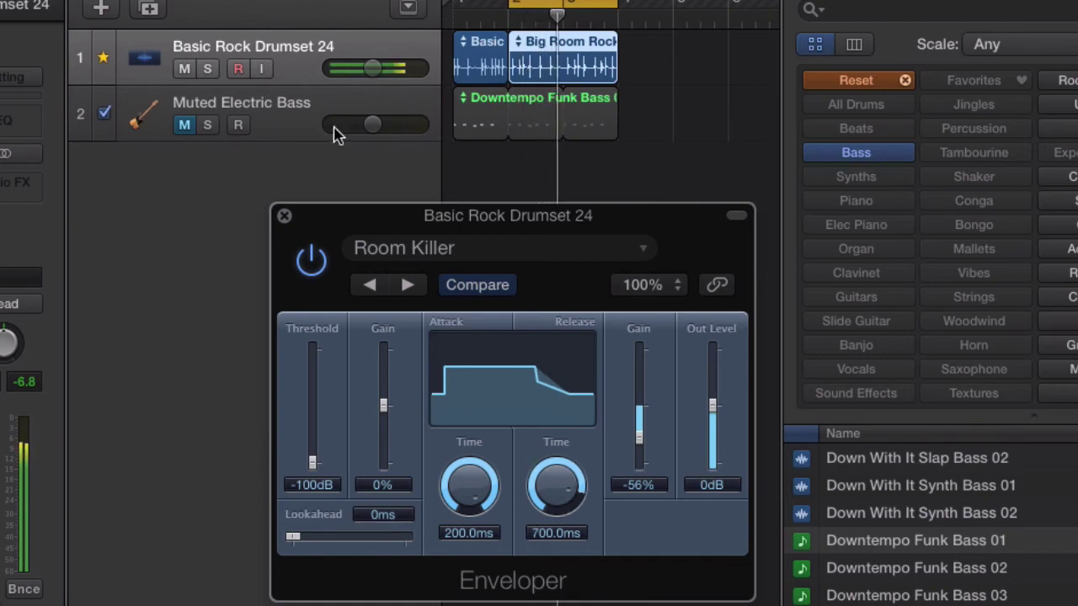
# - Unmute the bass and compare the Enveloper bypassed versus active
pyautogui.click(185, 125)
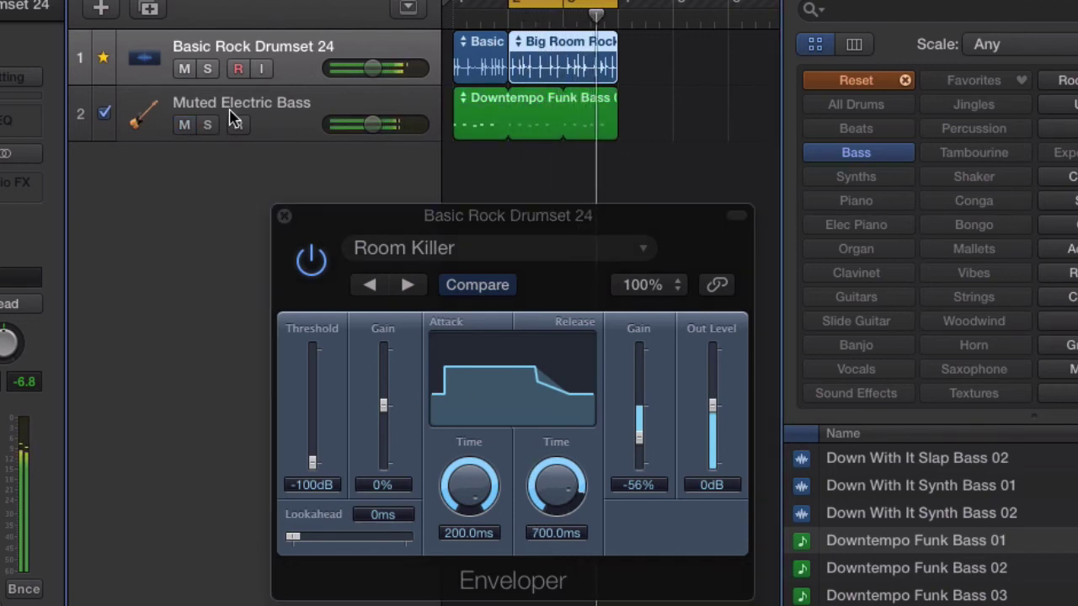
pyautogui.click(316, 272)
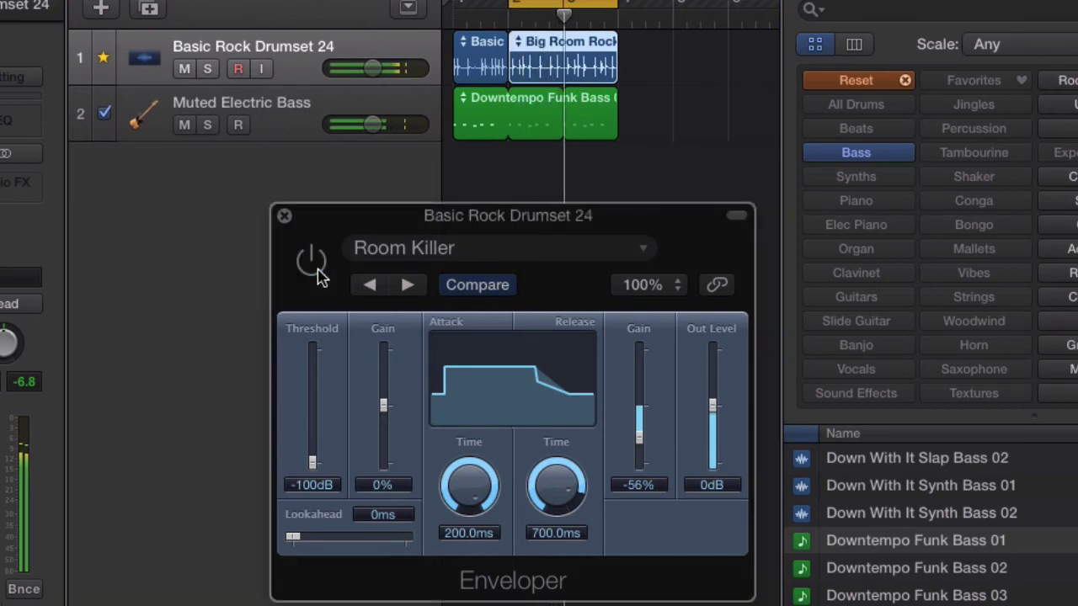
pyautogui.click(318, 275)
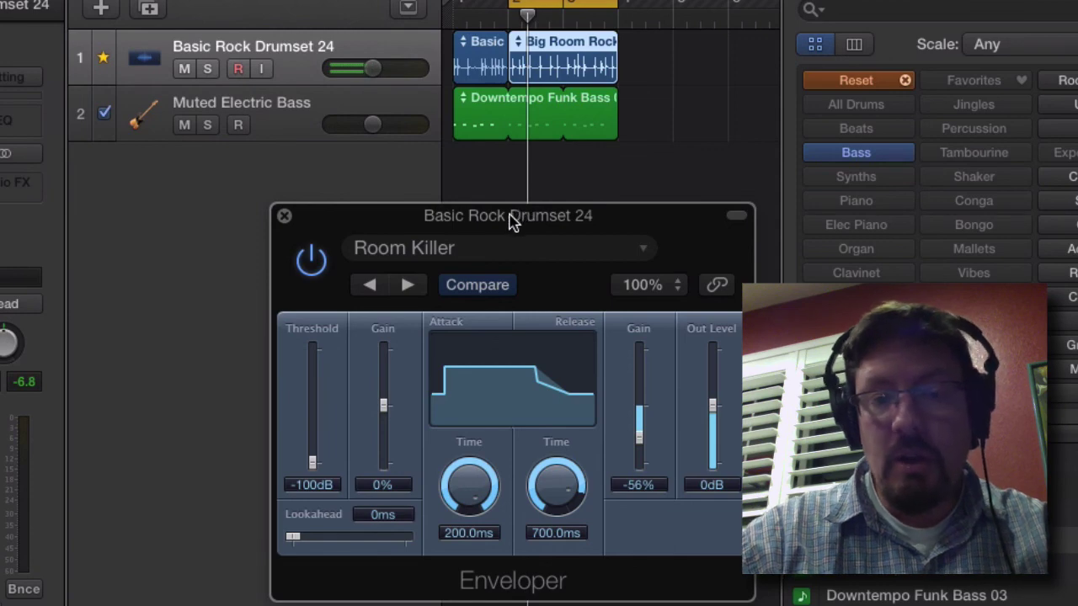
pyautogui.moveTo(512, 220); pyautogui.dragTo(513, 187)
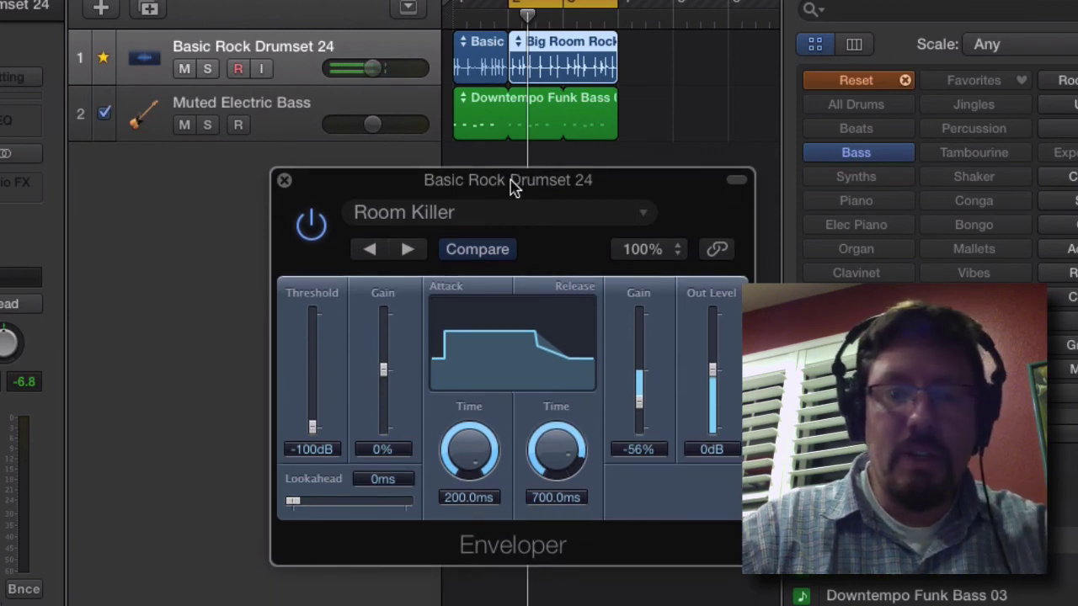